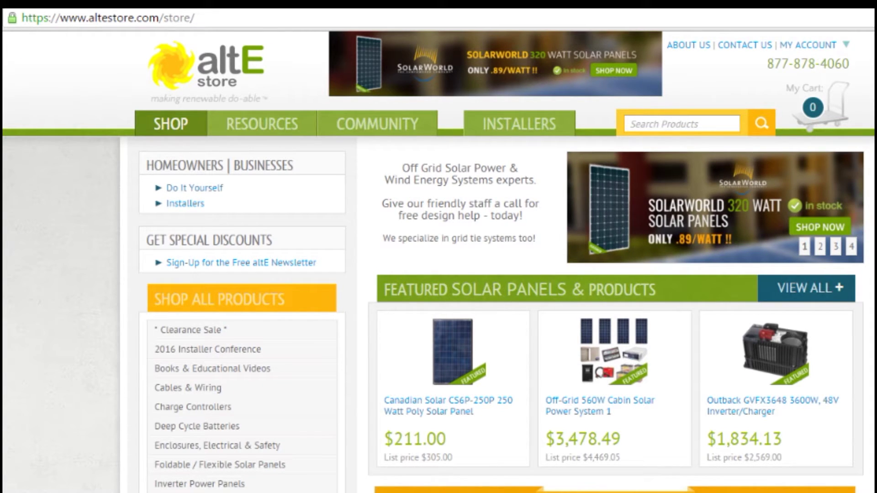
Open the Load Calculator from Resources > Calculators, showing five sample loads totalling 1375.5 Wh/day
{"action": "scroll", "coordinate": [571, 455], "scroll_direction": "down", "scroll_amount": 7}
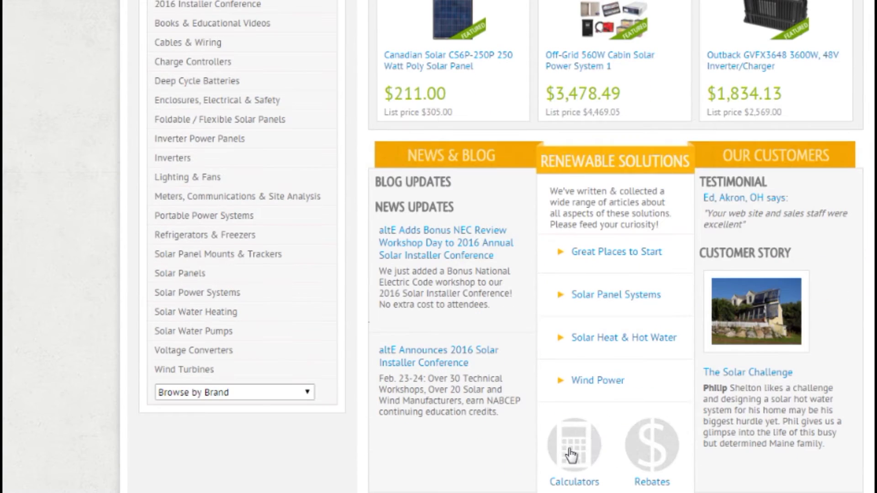
{"action": "left_click", "coordinate": [575, 452]}
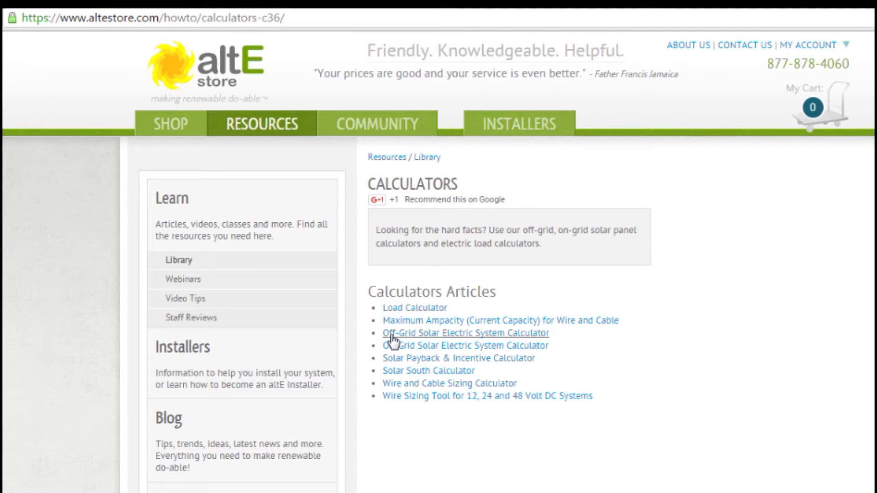
{"action": "key", "text": "alt+Left"}
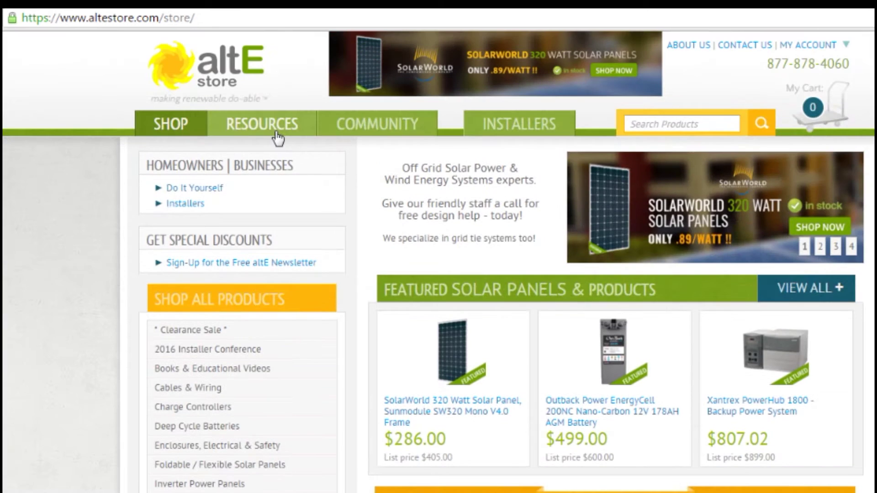
{"action": "left_click", "coordinate": [260, 123]}
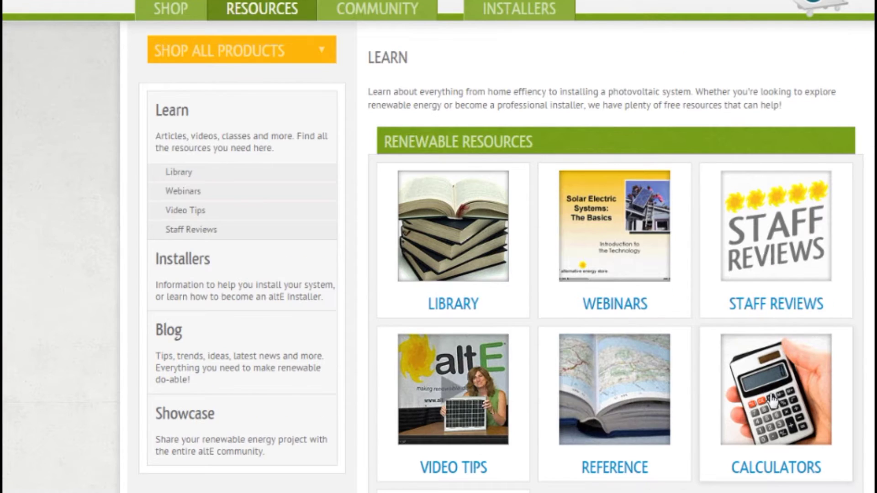
{"action": "left_click", "coordinate": [771, 402]}
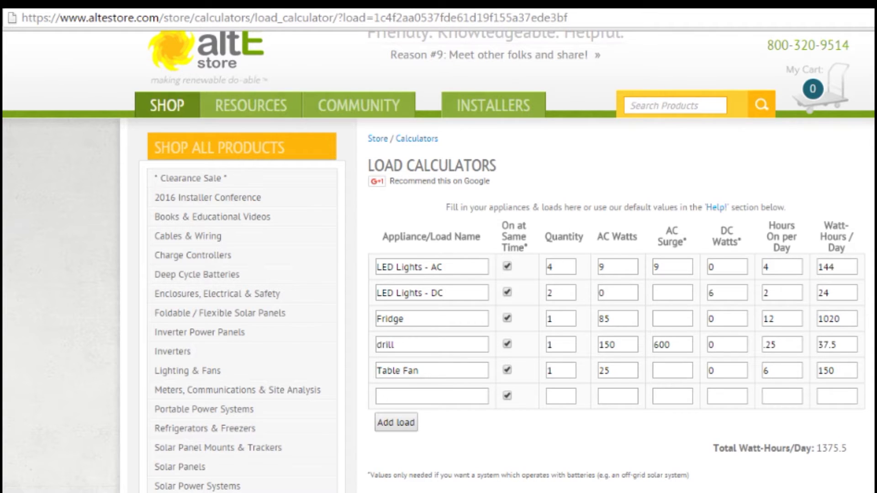
Carry the 1375.5 Wh/day total into the Off Grid Calculator and scroll to Battery Bank Sizing
{"action": "scroll", "coordinate": [616, 255], "scroll_direction": "down", "scroll_amount": 8}
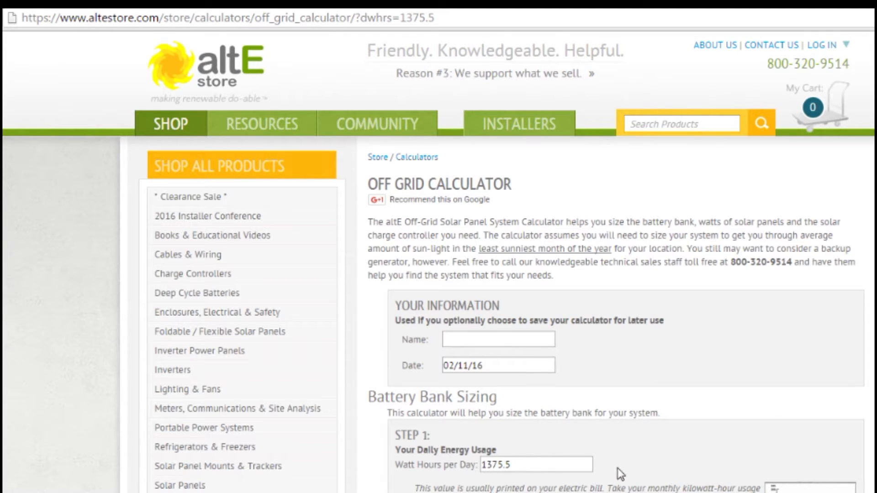
{"action": "scroll", "coordinate": [619, 473], "scroll_direction": "down", "scroll_amount": 6}
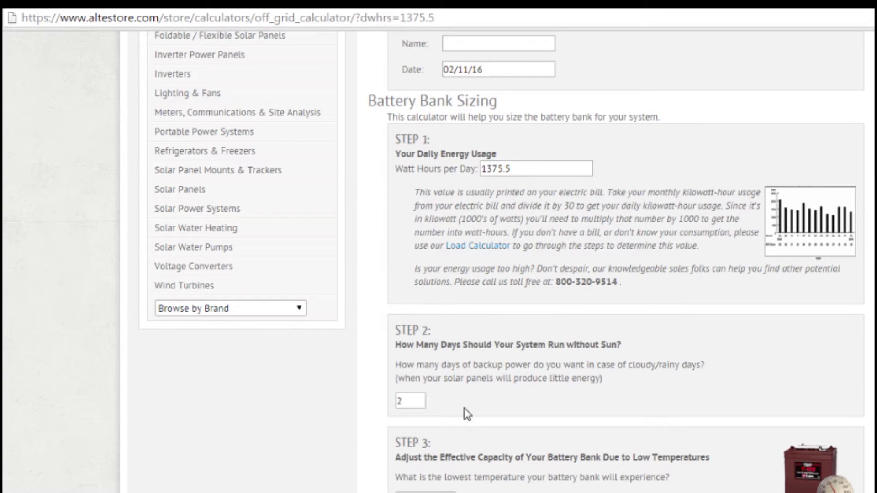
Raise backup days from 2 to 3, giving an 11295 Wh, 471 Ah bank at 24 V
{"action": "scroll", "coordinate": [469, 401], "scroll_direction": "down", "scroll_amount": 3}
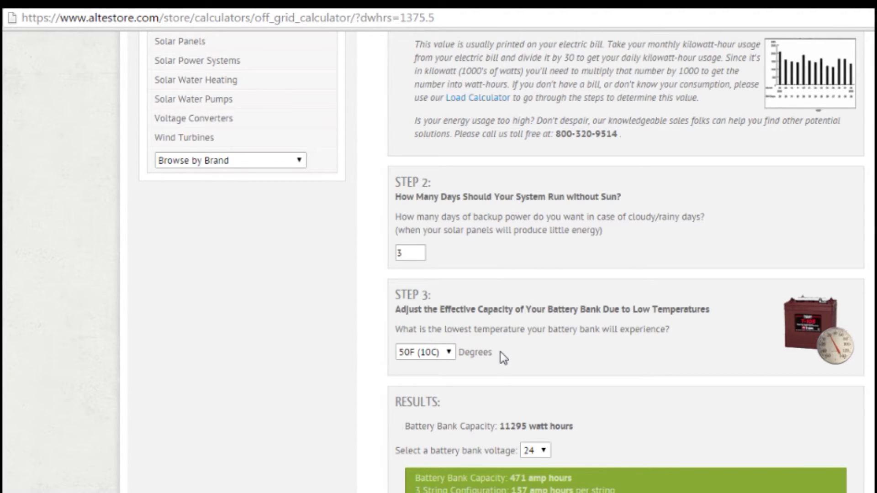
{"action": "scroll", "coordinate": [502, 357], "scroll_direction": "down", "scroll_amount": 2}
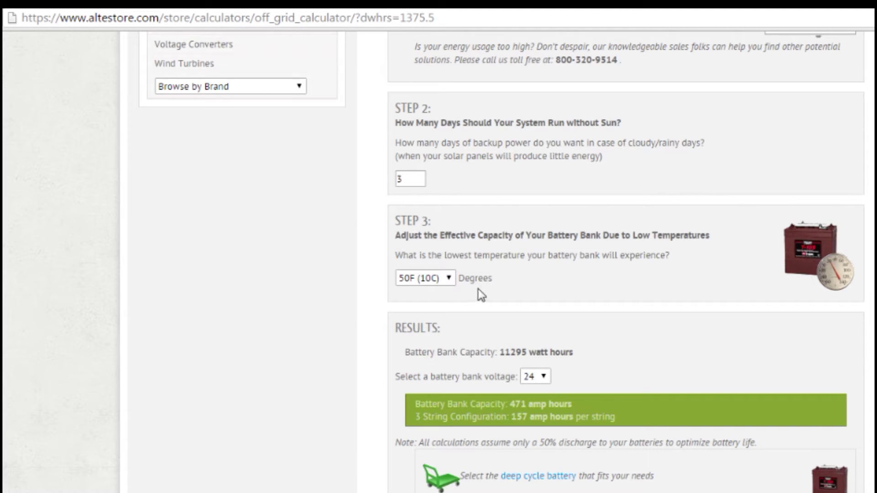
Set the lowest battery temperature to 40F (4C), raising the bank to 12339 Wh and 515 Ah
{"action": "left_click", "coordinate": [450, 279]}
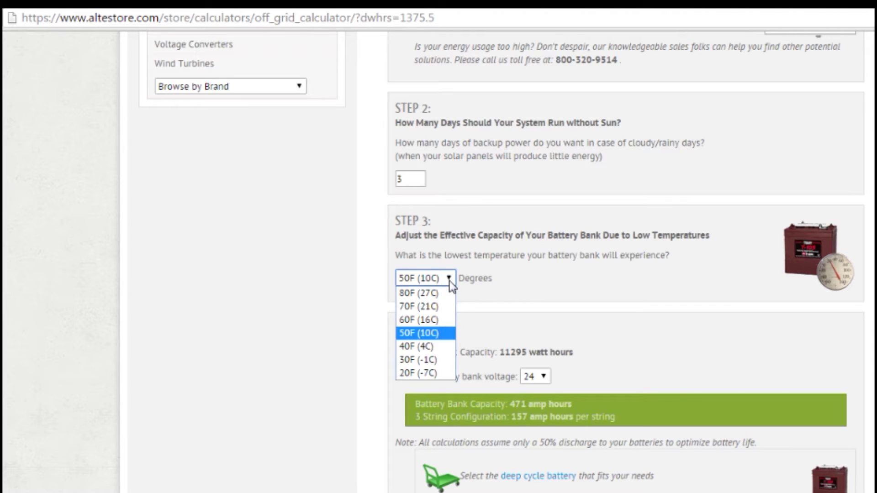
{"action": "left_click", "coordinate": [429, 347]}
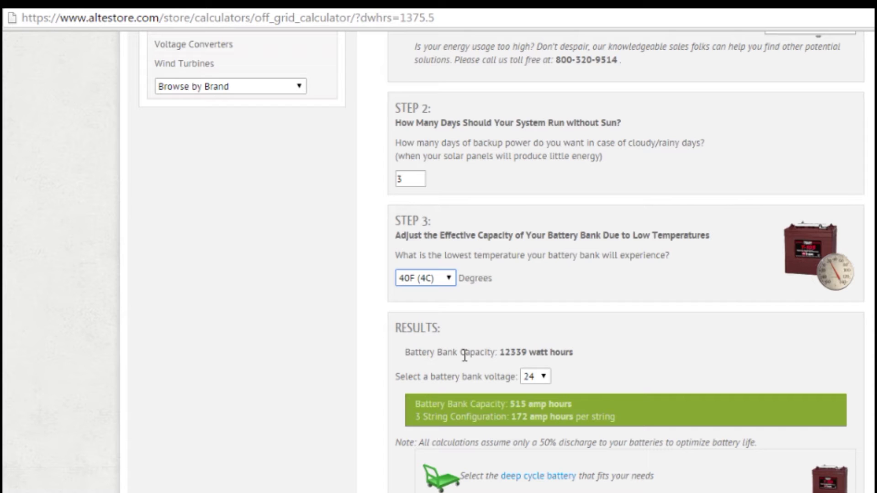
Try 12 V and 24 V battery banks, then settle on 48 V: 258 Ah in 3 strings of 86 Ah
{"action": "left_click", "coordinate": [542, 375]}
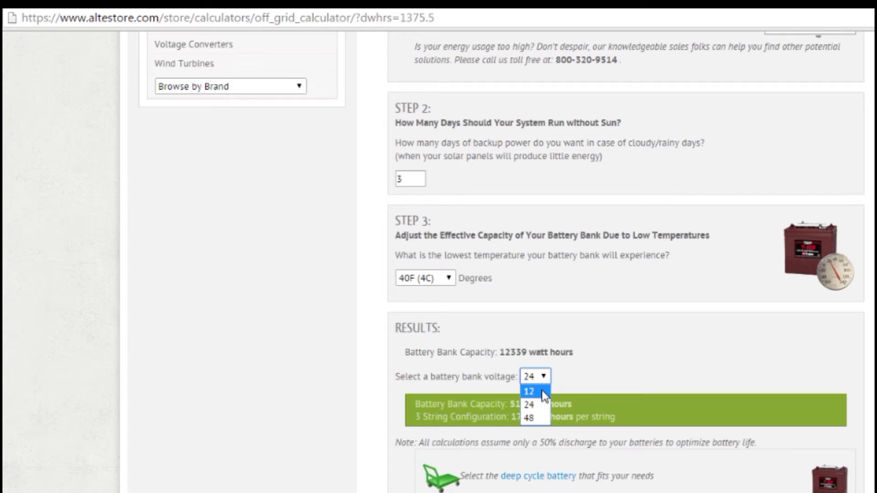
{"action": "left_click", "coordinate": [544, 392]}
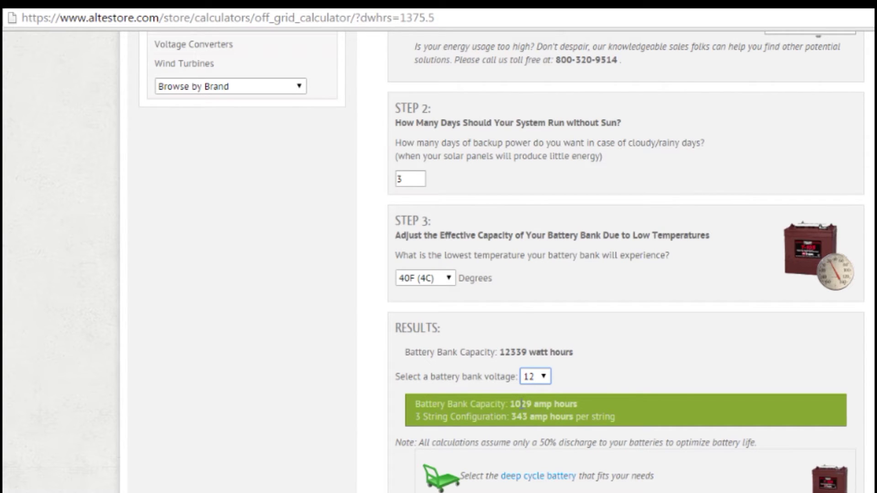
{"action": "left_click", "coordinate": [544, 377]}
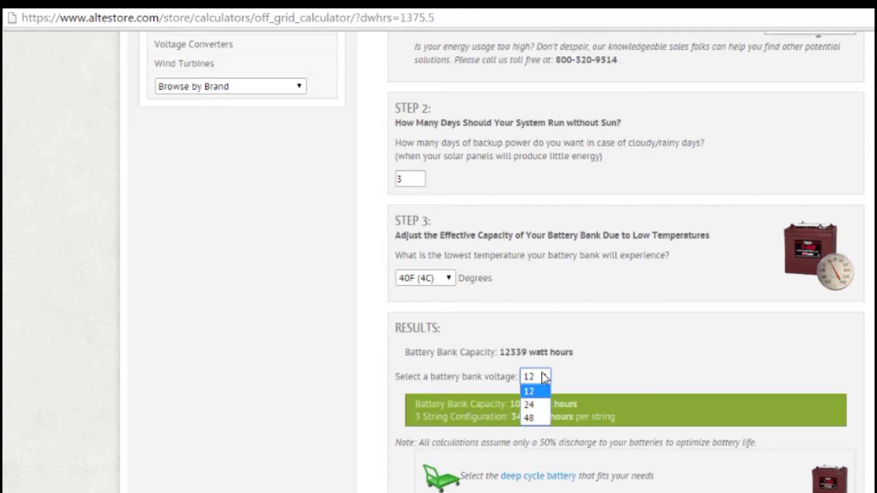
{"action": "left_click", "coordinate": [532, 405]}
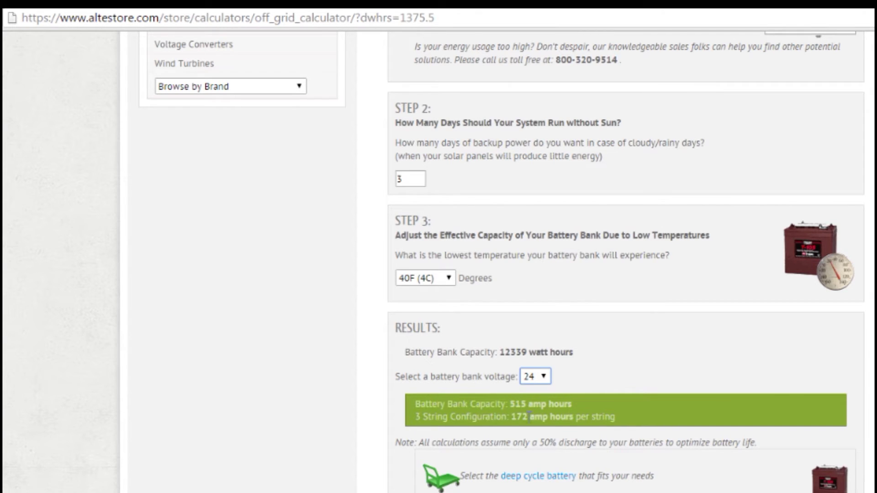
{"action": "left_click", "coordinate": [545, 378]}
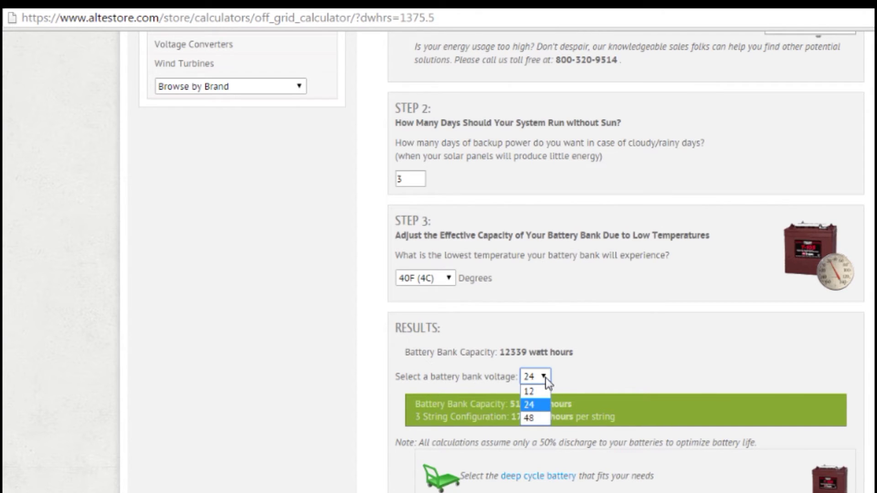
{"action": "left_click", "coordinate": [540, 417]}
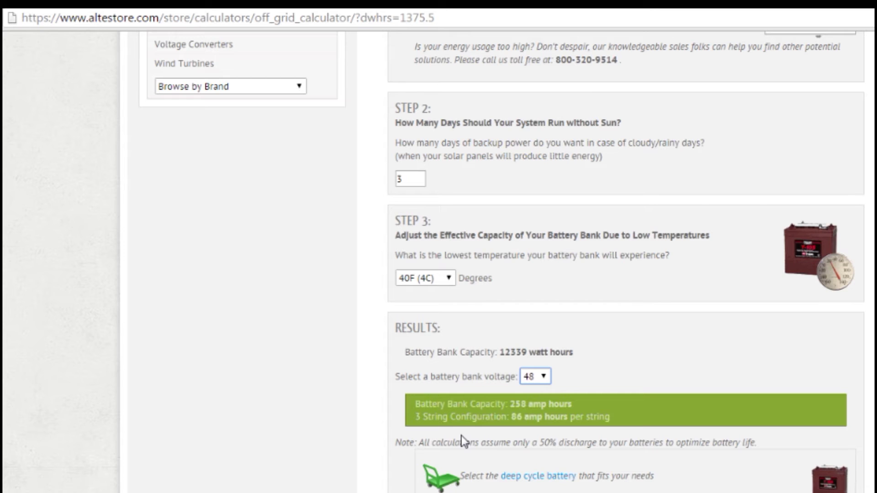
{"action": "scroll", "coordinate": [461, 436], "scroll_direction": "up", "scroll_amount": 2}
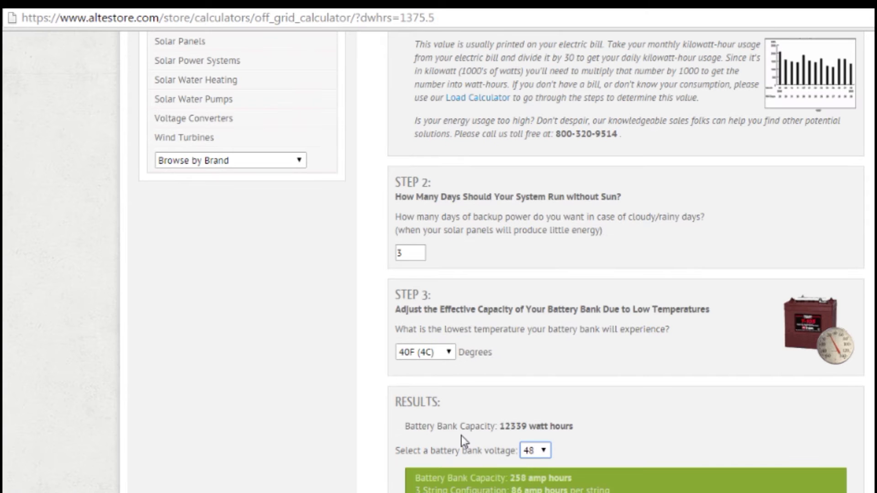
{"action": "left_click", "coordinate": [468, 478]}
{"action": "key", "text": "alt+Left"}
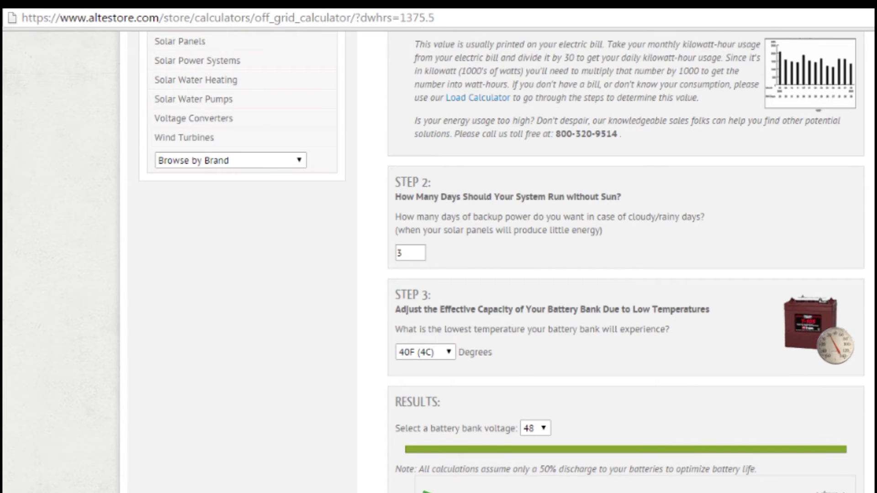
{"action": "scroll", "coordinate": [626, 260], "scroll_direction": "down", "scroll_amount": 6}
Pick MA - Worcester (2.8 sun-hours) as the nearest city, then view the world solar insolation map
{"action": "scroll", "coordinate": [626, 261], "scroll_direction": "down", "scroll_amount": 2}
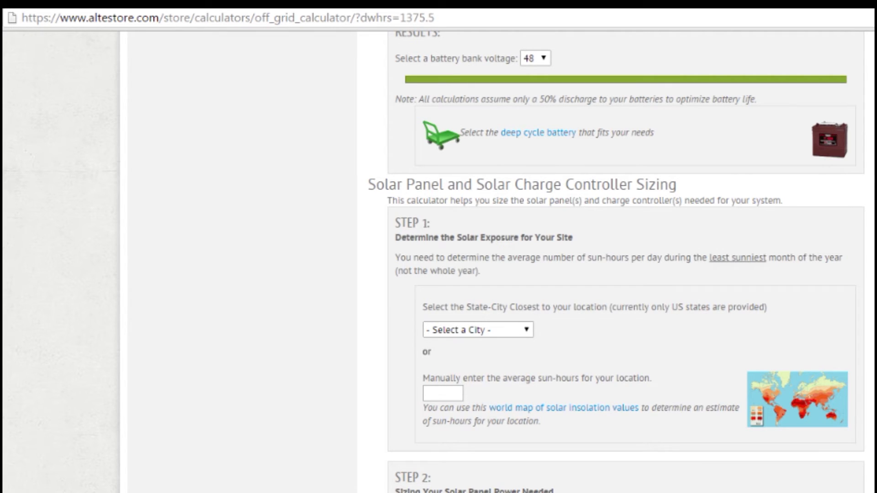
{"action": "left_click", "coordinate": [528, 330]}
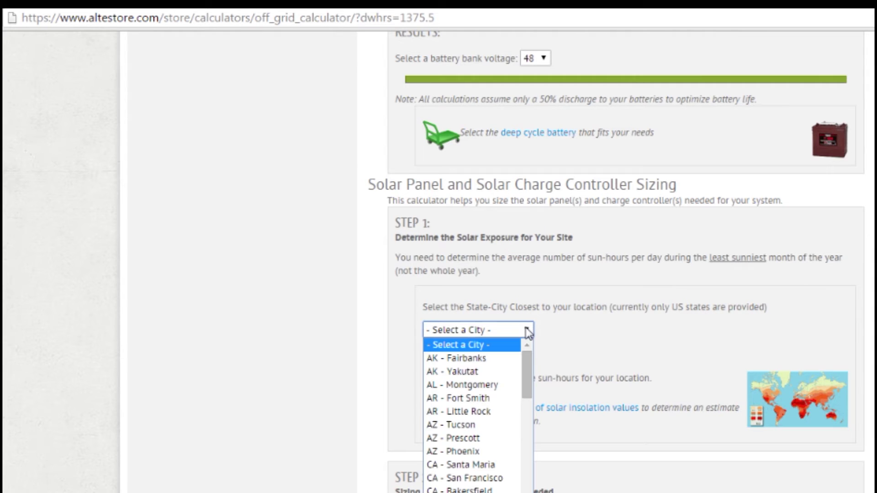
{"action": "mouse_move", "coordinate": [528, 368]}
{"action": "left_mouse_down"}
{"action": "mouse_move", "coordinate": [541, 492]}
{"action": "mouse_move", "coordinate": [525, 455]}
{"action": "left_mouse_up"}
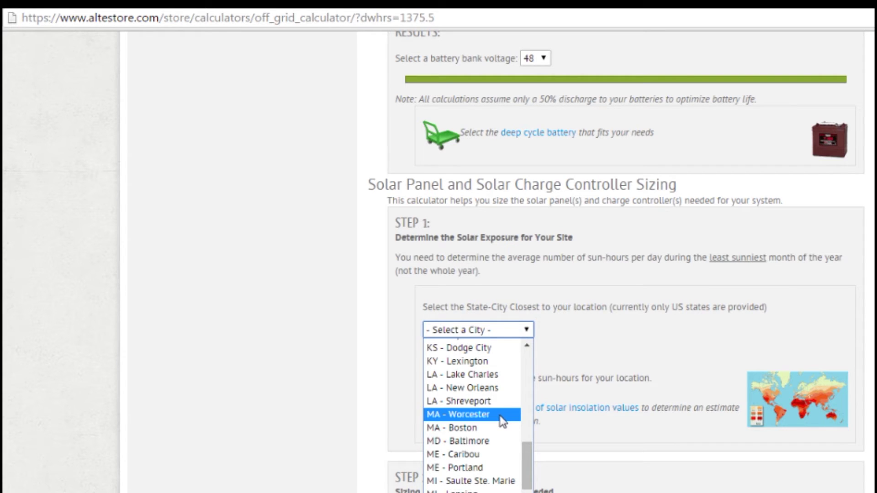
{"action": "left_click", "coordinate": [501, 419]}
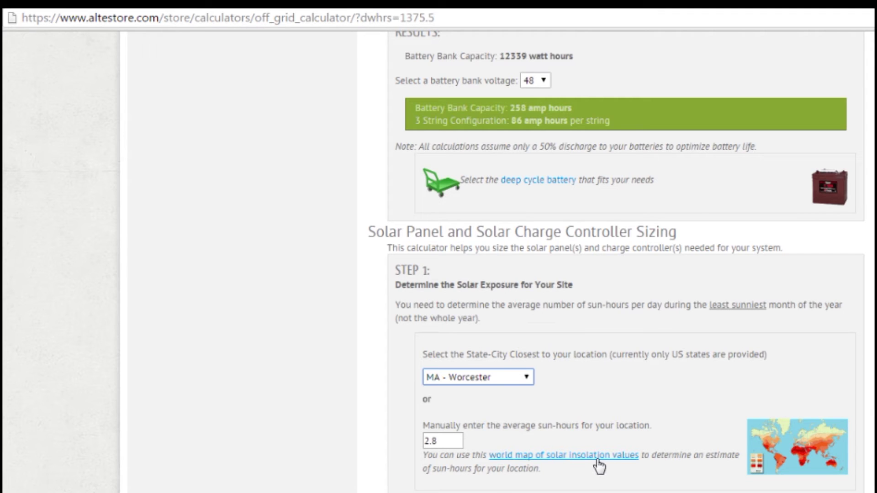
{"action": "left_click", "coordinate": [566, 457]}
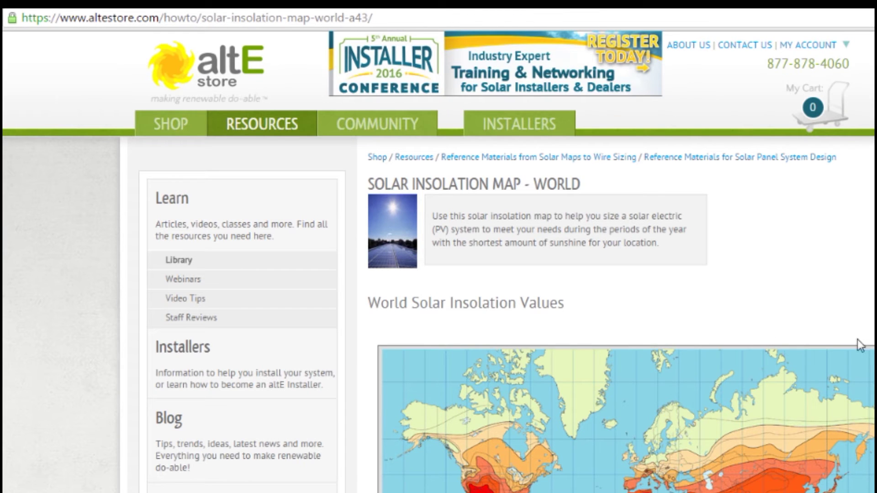
Browse the world, Caribbean/Central America and South America solar insolation maps
{"action": "scroll", "coordinate": [372, 329], "scroll_direction": "down", "scroll_amount": 3}
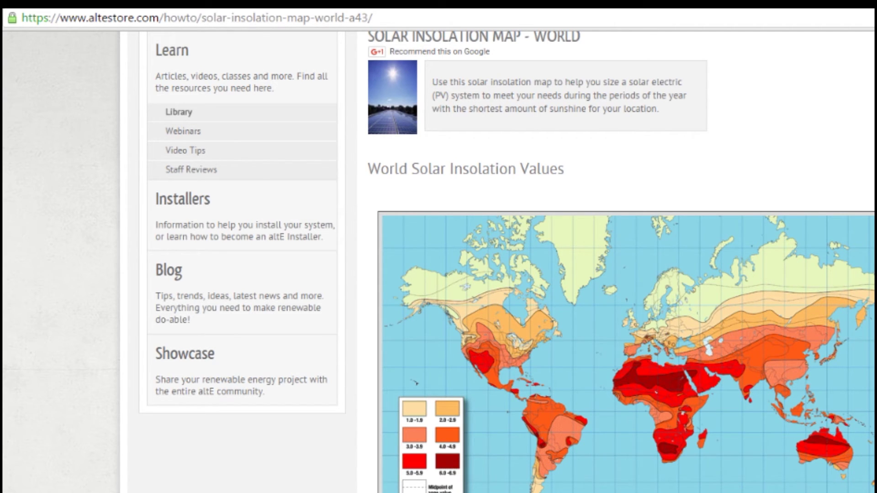
{"action": "scroll", "coordinate": [621, 260], "scroll_direction": "down", "scroll_amount": 3}
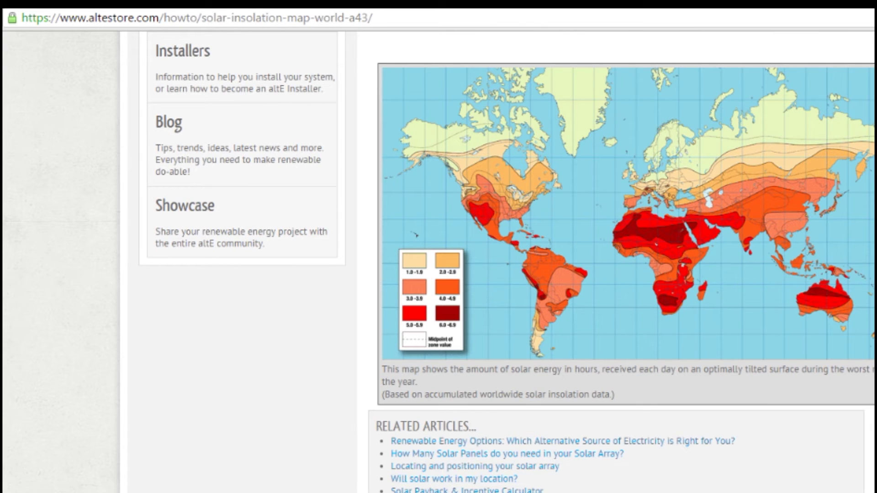
{"action": "key", "text": "alt+Left"}
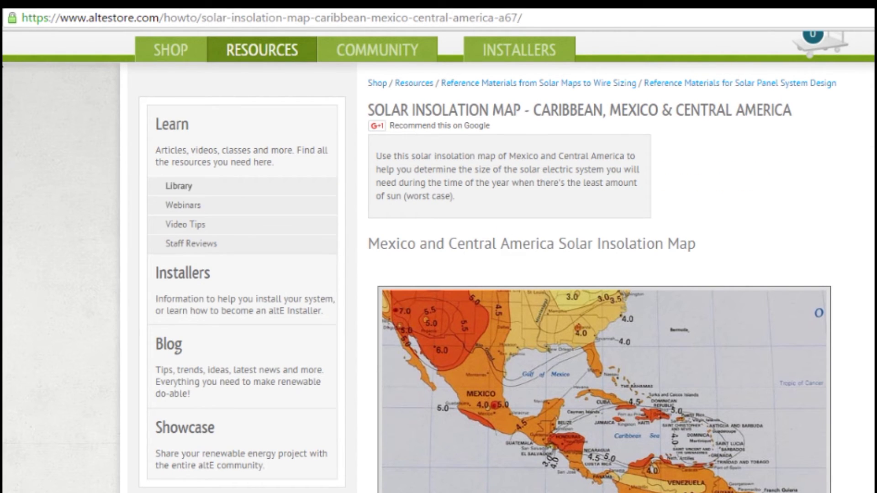
{"action": "key", "text": "alt+Right"}
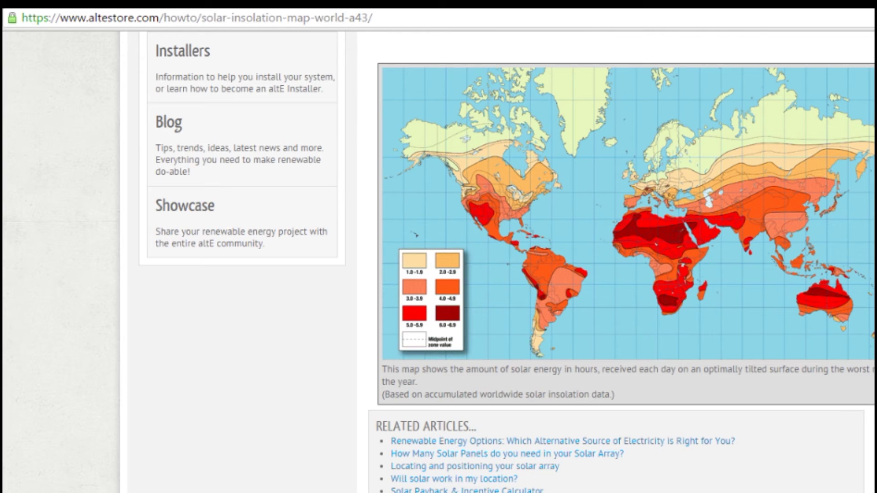
{"action": "key", "text": "alt+Right"}
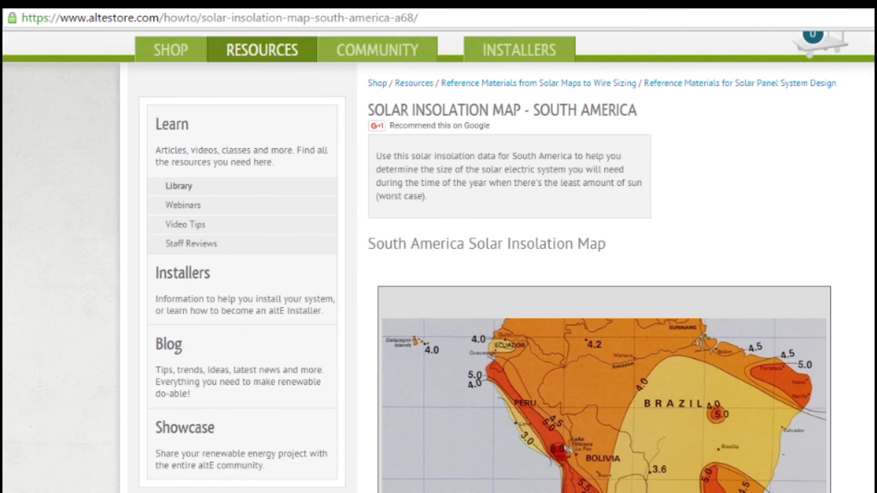
{"action": "key", "text": "alt+Left"}
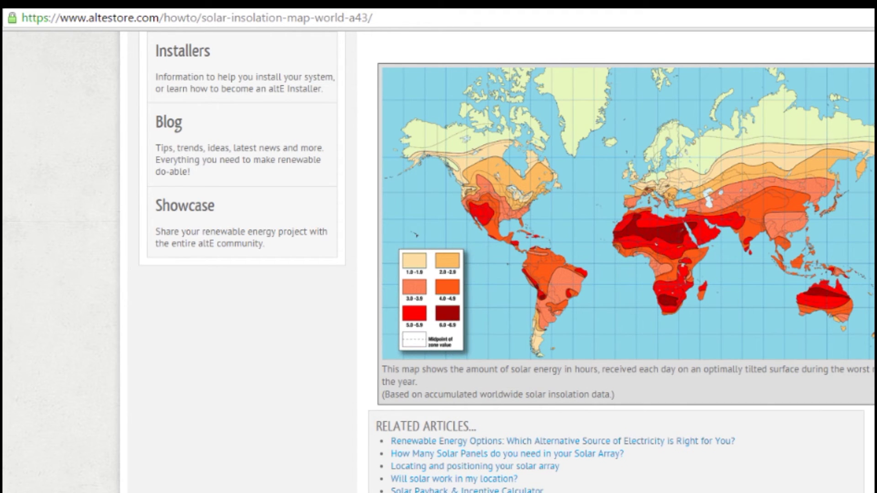
Check the Massachusetts rows in the USA cities insolation table, then return to the calculator
{"action": "key", "text": "alt+Left"}
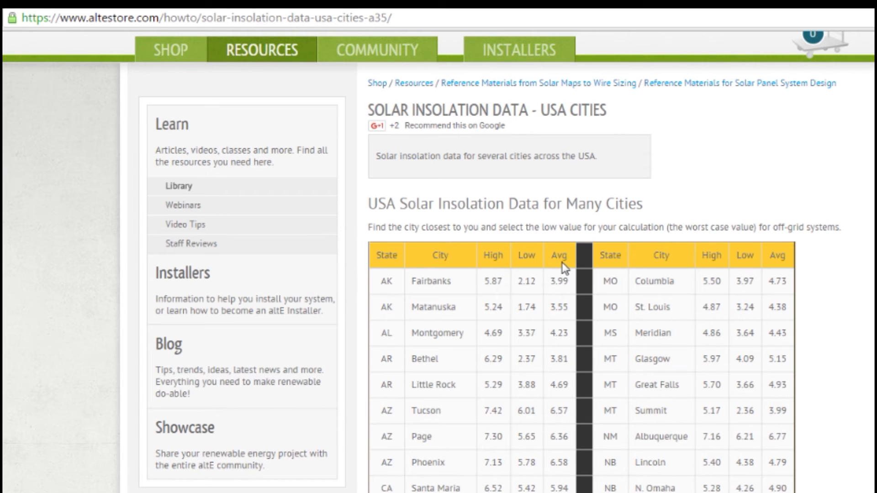
{"action": "scroll", "coordinate": [558, 307], "scroll_direction": "down", "scroll_amount": 6}
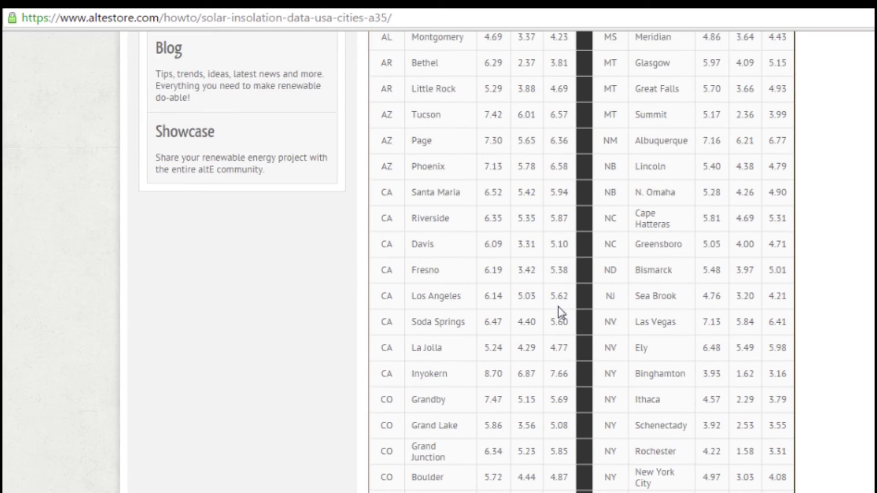
{"action": "scroll", "coordinate": [558, 307], "scroll_direction": "down", "scroll_amount": 10}
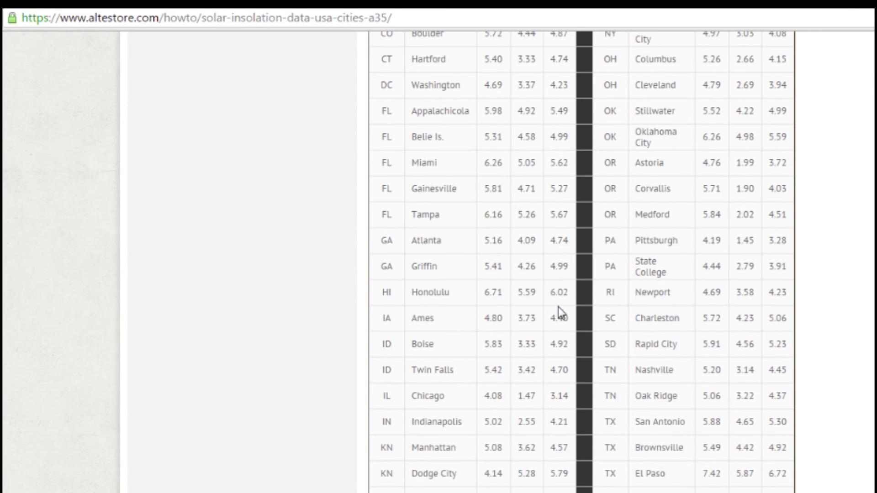
{"action": "scroll", "coordinate": [558, 307], "scroll_direction": "down", "scroll_amount": 5}
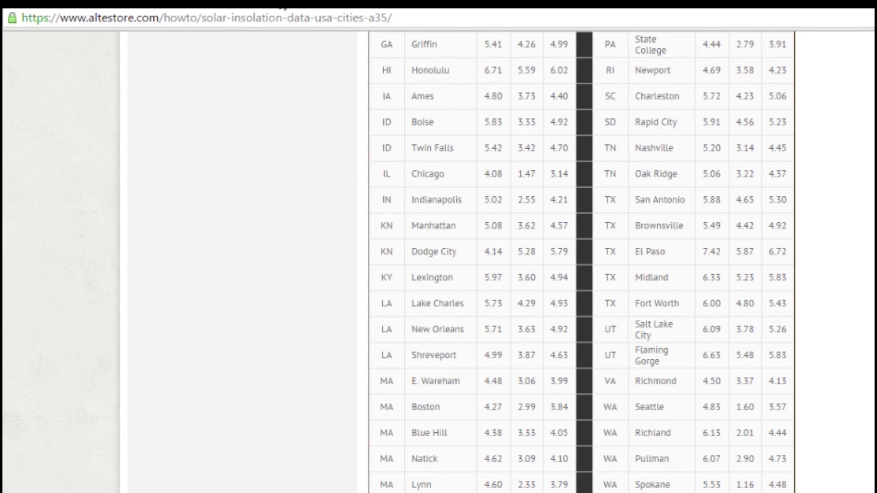
{"action": "left_click", "coordinate": [281, 6]}
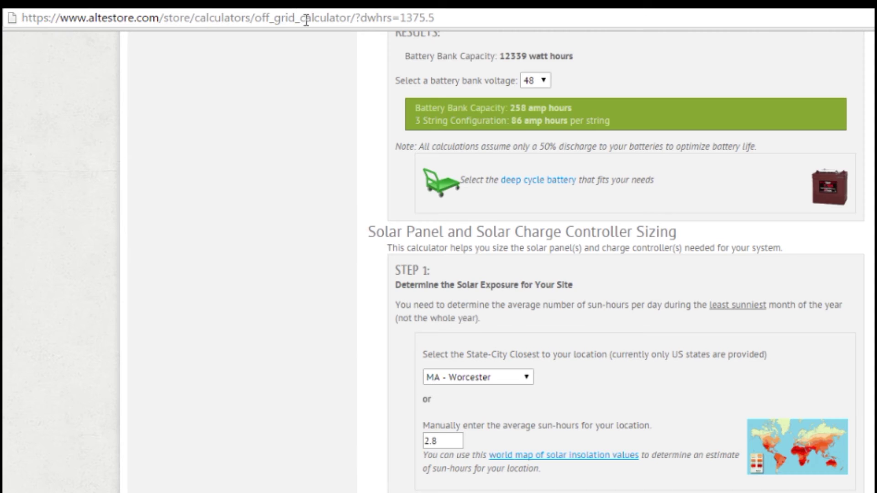
Change the sun-hours from 2.8 to 4.1, so the array needs 436.1 W
{"action": "double_click", "coordinate": [448, 442]}
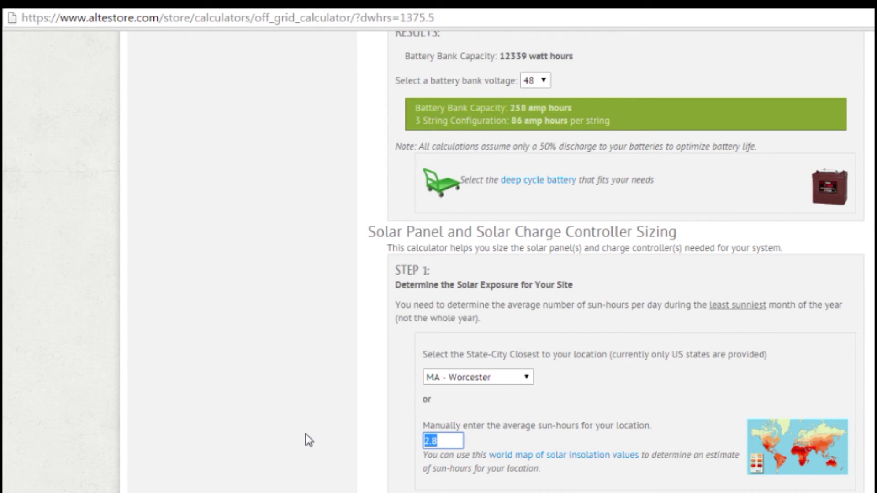
{"action": "type", "text": "4.1"}
{"action": "left_click", "coordinate": [326, 426]}
Select 140 W per panel, giving 4 panels totalling 560 watts
{"action": "scroll", "coordinate": [323, 425], "scroll_direction": "down", "scroll_amount": 3}
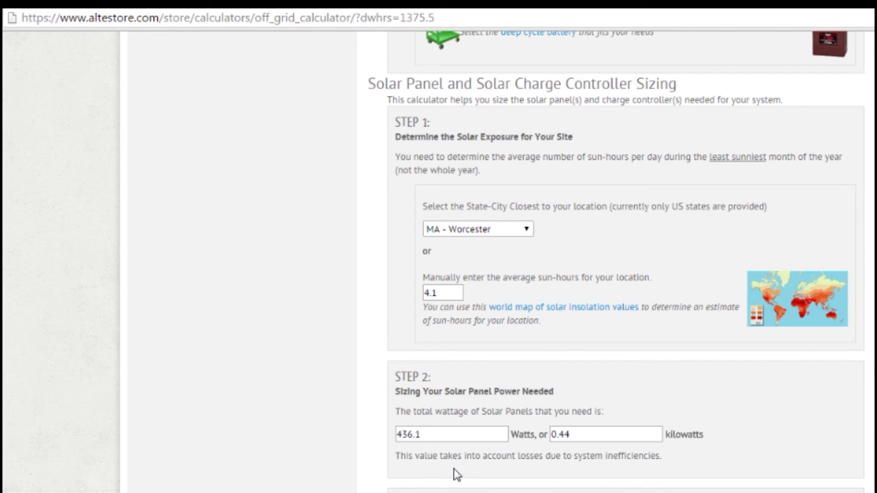
{"action": "scroll", "coordinate": [500, 457], "scroll_direction": "down", "scroll_amount": 3}
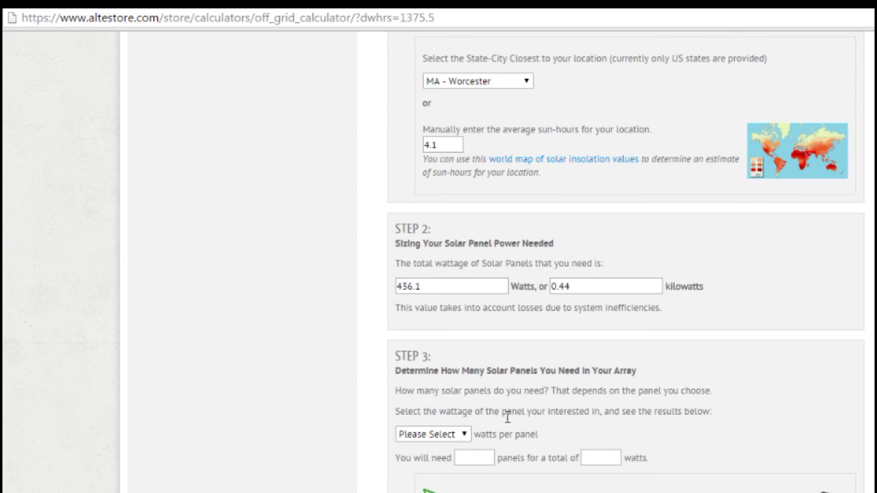
{"action": "left_click", "coordinate": [465, 436]}
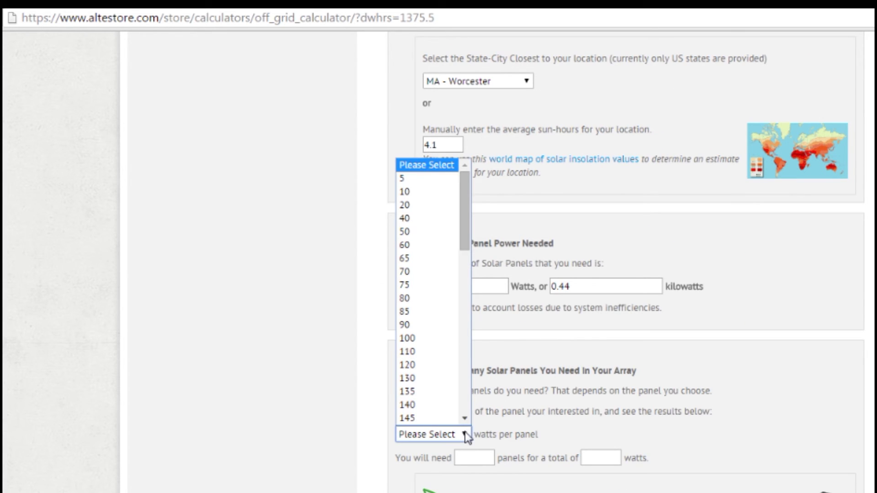
{"action": "left_click", "coordinate": [432, 407]}
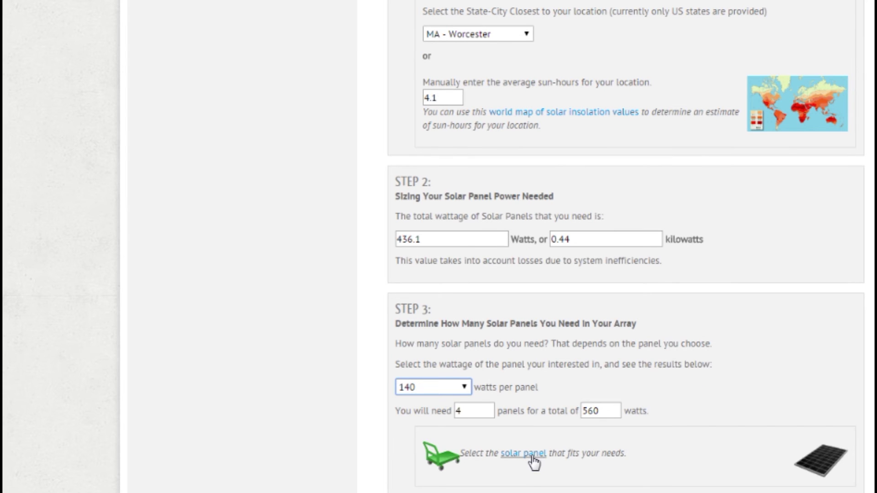
Open the Solar Panels store listing and sort it by $/Watt
{"action": "left_click", "coordinate": [533, 462]}
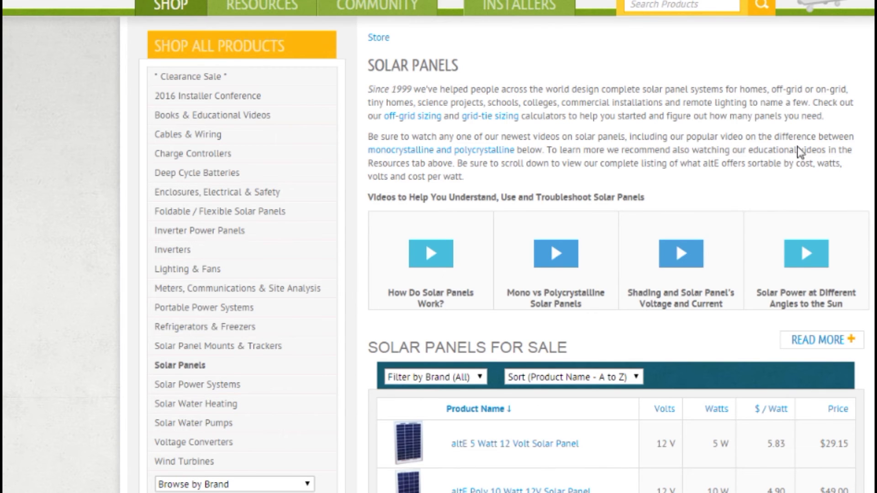
{"action": "scroll", "coordinate": [800, 152], "scroll_direction": "down", "scroll_amount": 2}
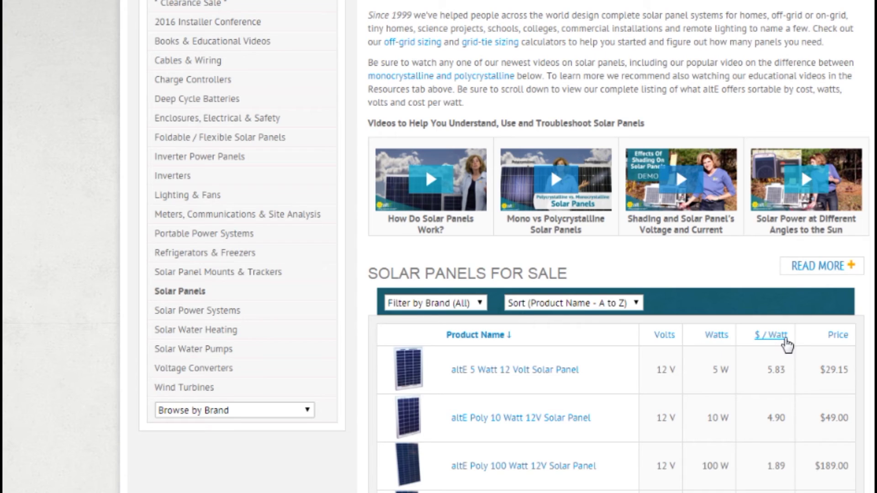
{"action": "left_click", "coordinate": [776, 341]}
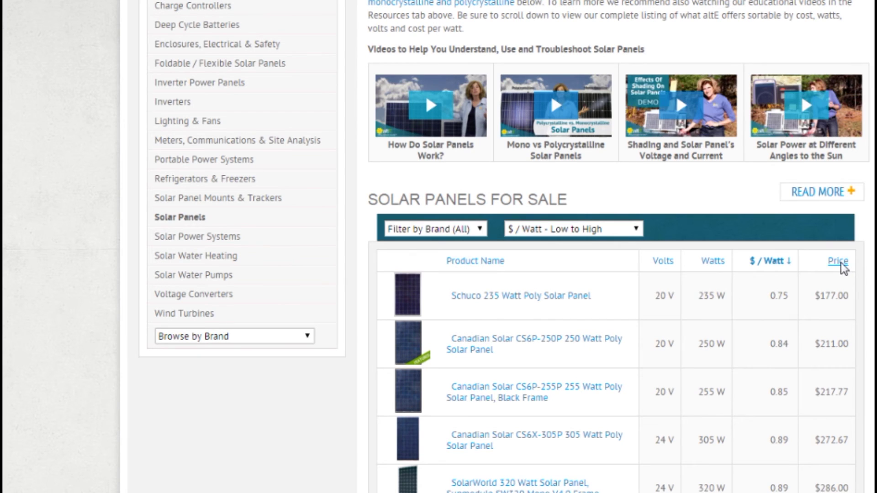
Filter the solar panel listing by brand to show only Kyocera Solar
{"action": "left_click", "coordinate": [469, 230]}
{"action": "left_click", "coordinate": [409, 298]}
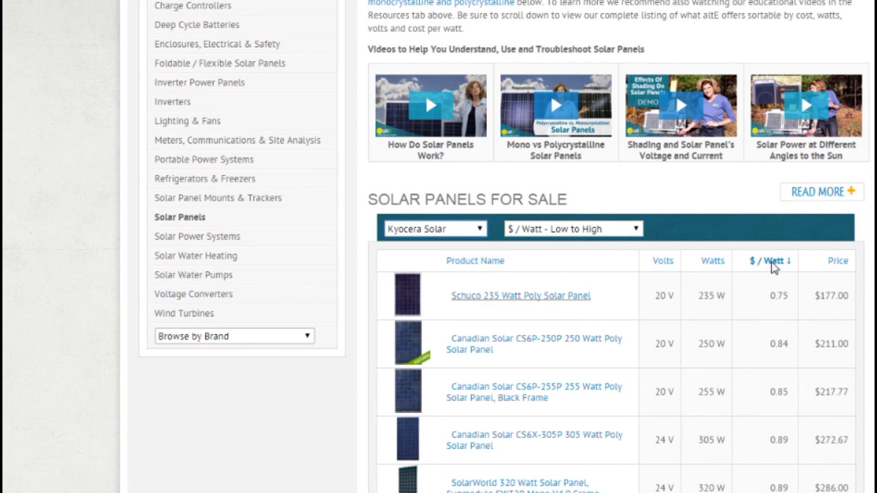
{"action": "scroll", "coordinate": [316, 352], "scroll_direction": "down", "scroll_amount": 3}
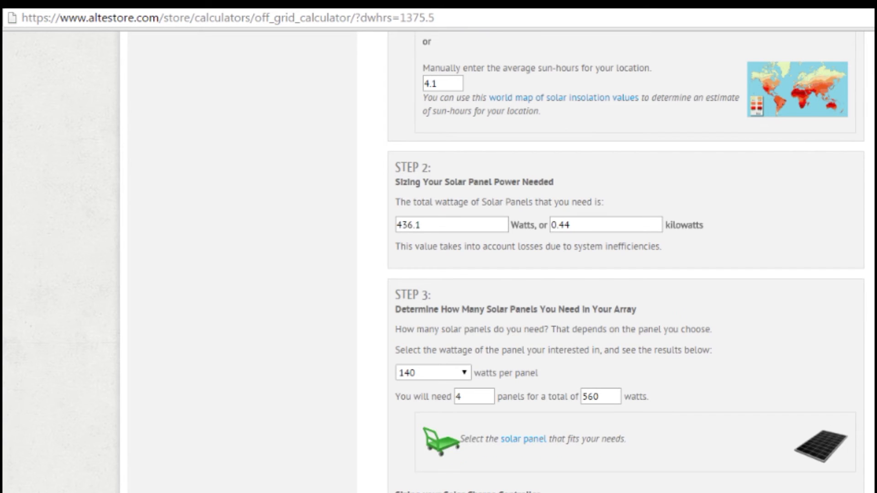
{"action": "scroll", "coordinate": [557, 391], "scroll_direction": "up", "scroll_amount": 1}
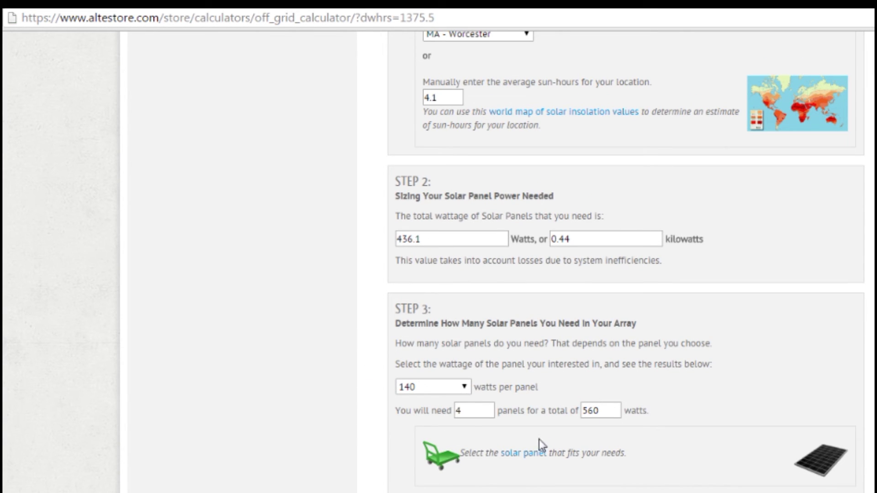
Switch the battery bank to 24 V (515 Ah) and scroll to the 24-amp charge controller recommendation
{"action": "scroll", "coordinate": [297, 476], "scroll_direction": "down", "scroll_amount": 3}
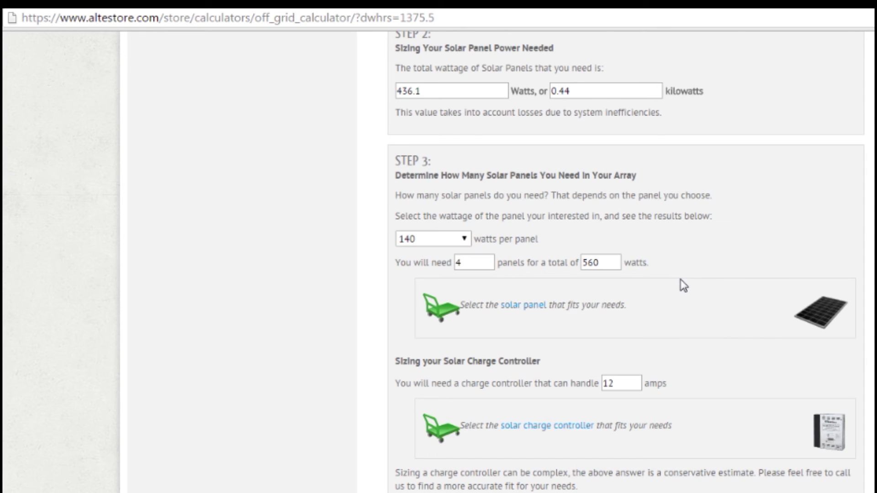
{"action": "scroll", "coordinate": [680, 280], "scroll_direction": "up", "scroll_amount": 6}
{"action": "scroll", "coordinate": [627, 278], "scroll_direction": "up", "scroll_amount": 7}
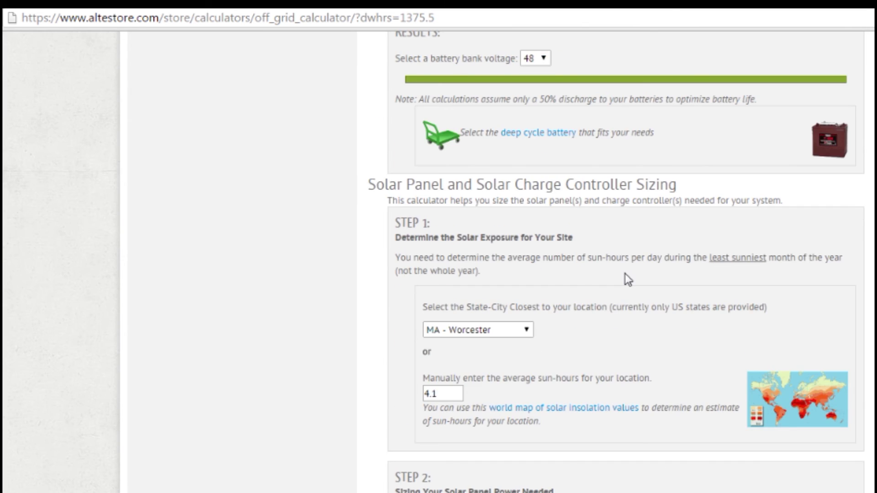
{"action": "scroll", "coordinate": [615, 316], "scroll_direction": "down", "scroll_amount": 13}
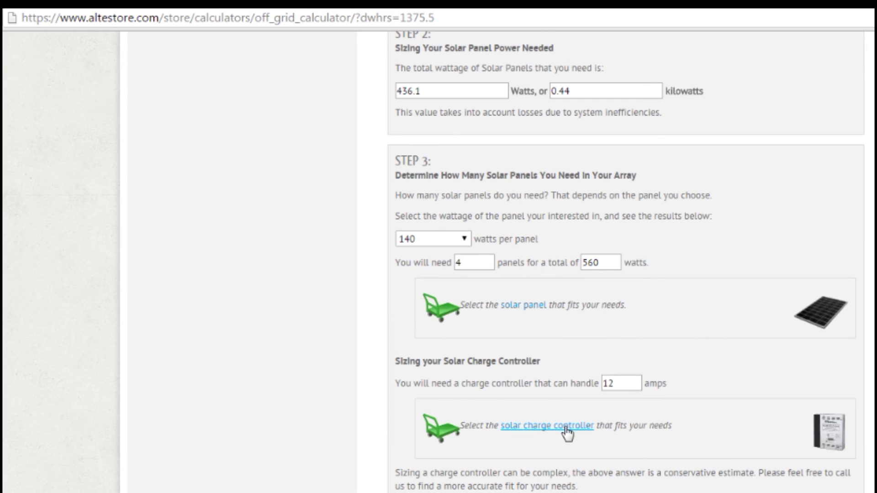
{"action": "scroll", "coordinate": [703, 391], "scroll_direction": "up", "scroll_amount": 2}
{"action": "scroll", "coordinate": [703, 394], "scroll_direction": "up", "scroll_amount": 14}
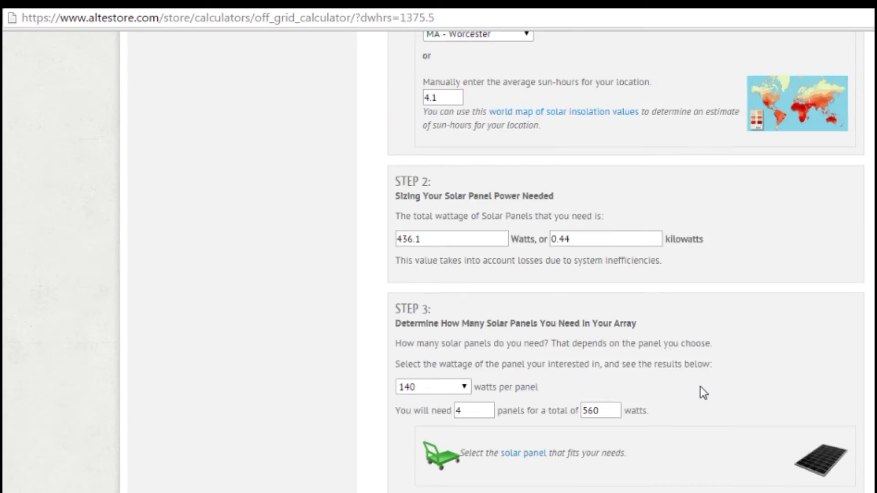
{"action": "left_click", "coordinate": [542, 427]}
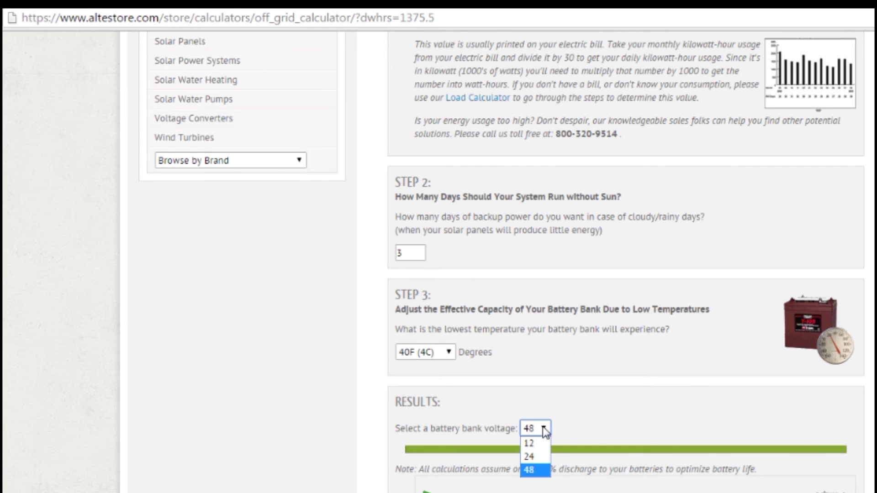
{"action": "left_click", "coordinate": [540, 457]}
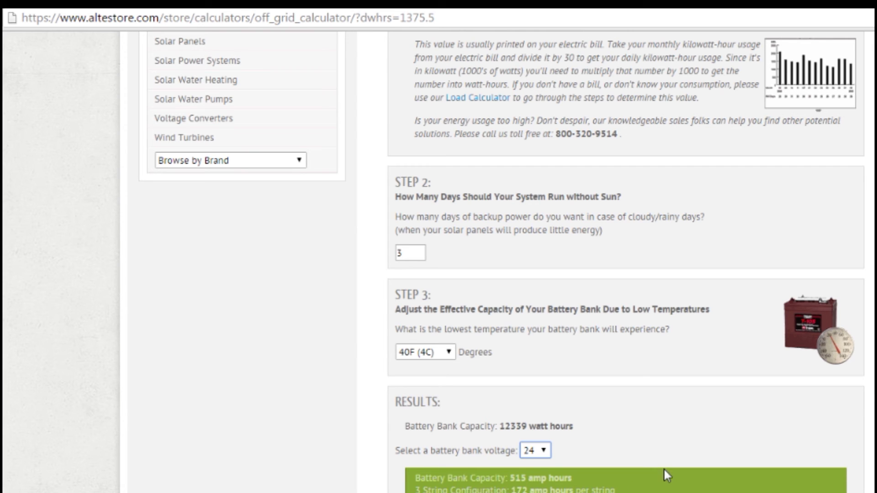
{"action": "scroll", "coordinate": [664, 465], "scroll_direction": "down", "scroll_amount": 15}
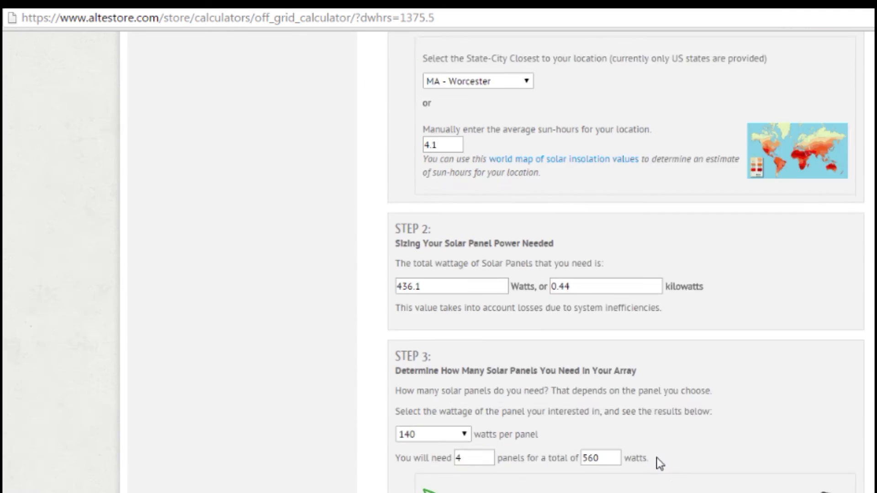
{"action": "scroll", "coordinate": [659, 463], "scroll_direction": "down", "scroll_amount": 3}
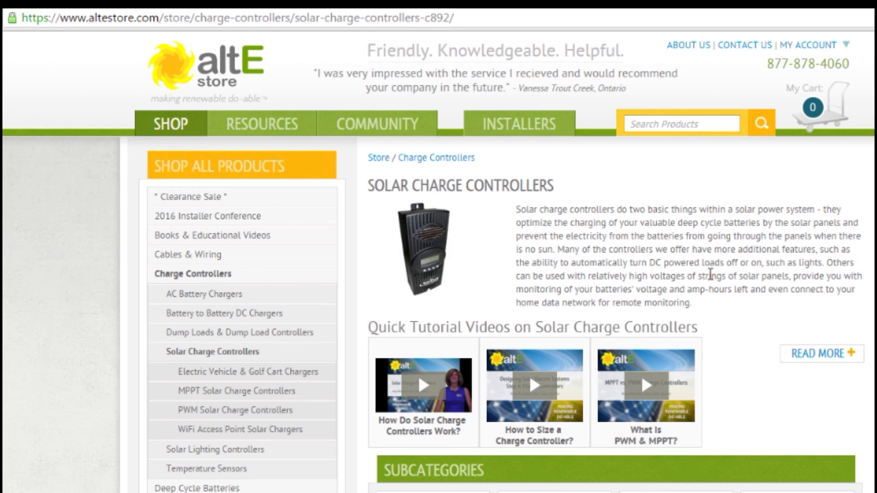
Browse from Solar Power Systems in the sidebar into the Off Grid Cabin Solar Power System subcategory
{"action": "scroll", "coordinate": [711, 274], "scroll_direction": "down", "scroll_amount": 2}
{"action": "scroll", "coordinate": [711, 274], "scroll_direction": "down", "scroll_amount": 2}
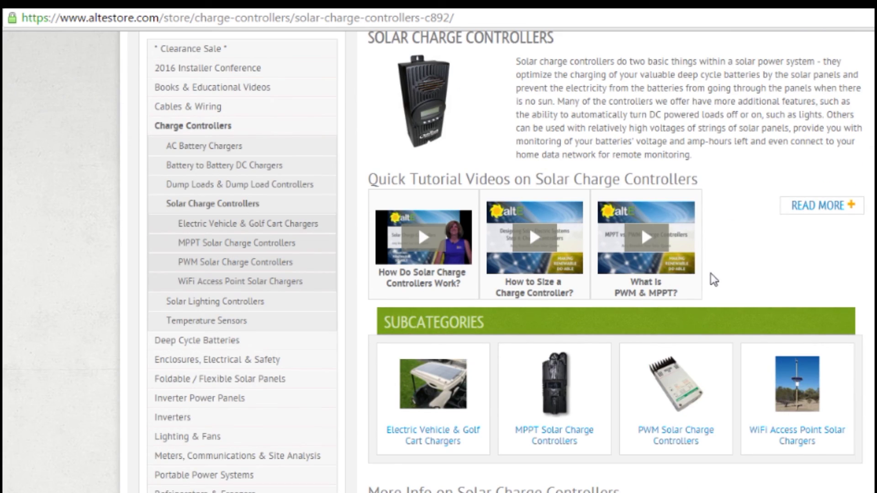
{"action": "scroll", "coordinate": [615, 256], "scroll_direction": "down", "scroll_amount": 3}
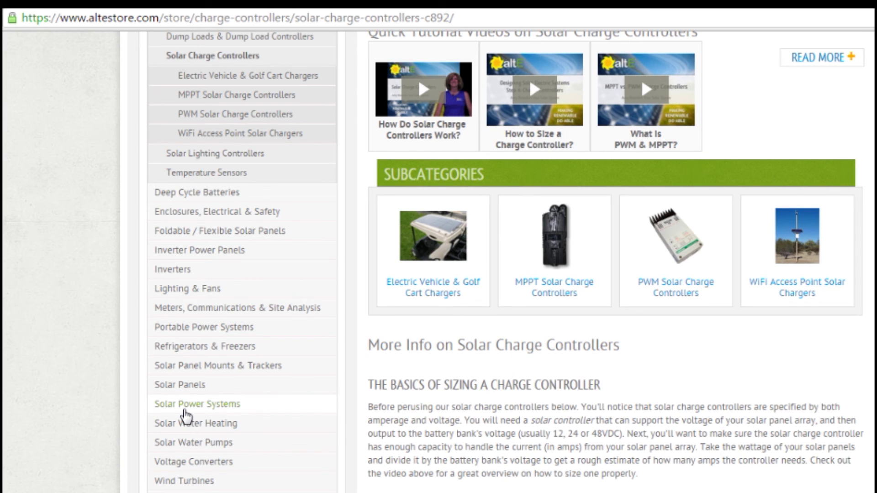
{"action": "left_click", "coordinate": [185, 404]}
{"action": "scroll", "coordinate": [96, 356], "scroll_direction": "down", "scroll_amount": 5}
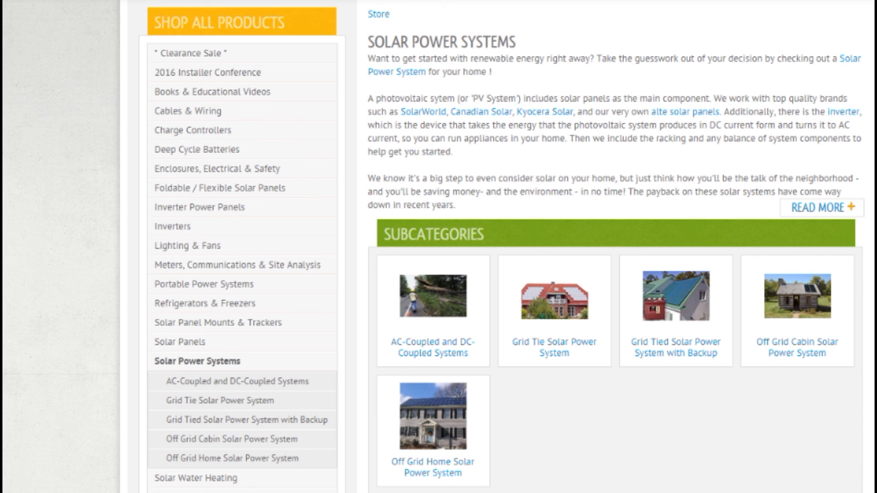
{"action": "left_click", "coordinate": [819, 359]}
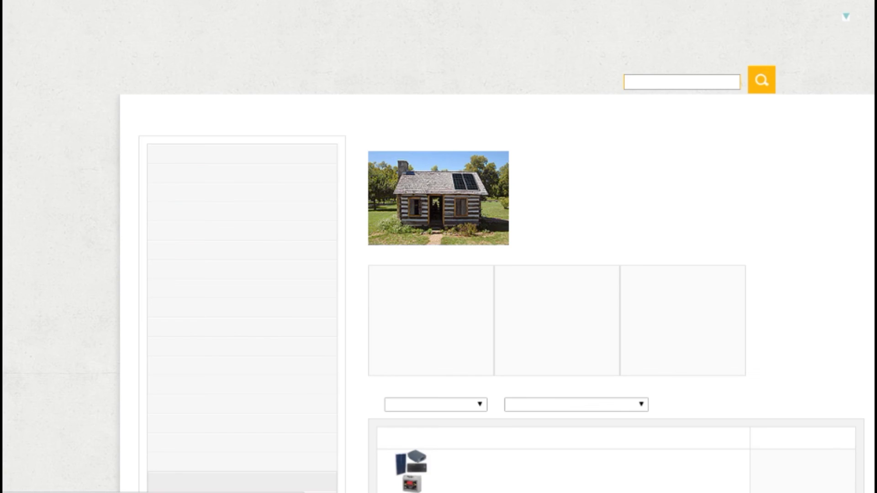
Open the Off-Grid 560W Cabin Home Solar System 2 product from the list
{"action": "scroll", "coordinate": [677, 207], "scroll_direction": "down", "scroll_amount": 6}
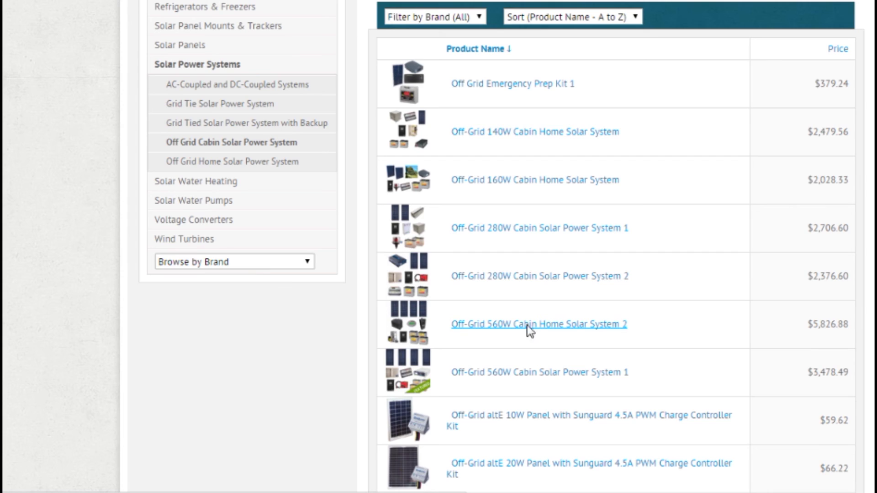
{"action": "left_click", "coordinate": [528, 327]}
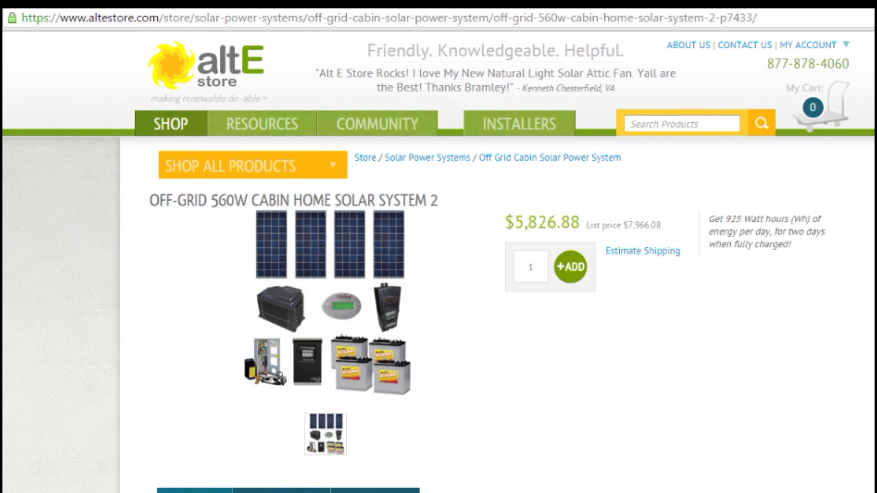
{"action": "scroll", "coordinate": [438, 260], "scroll_direction": "down", "scroll_amount": 5}
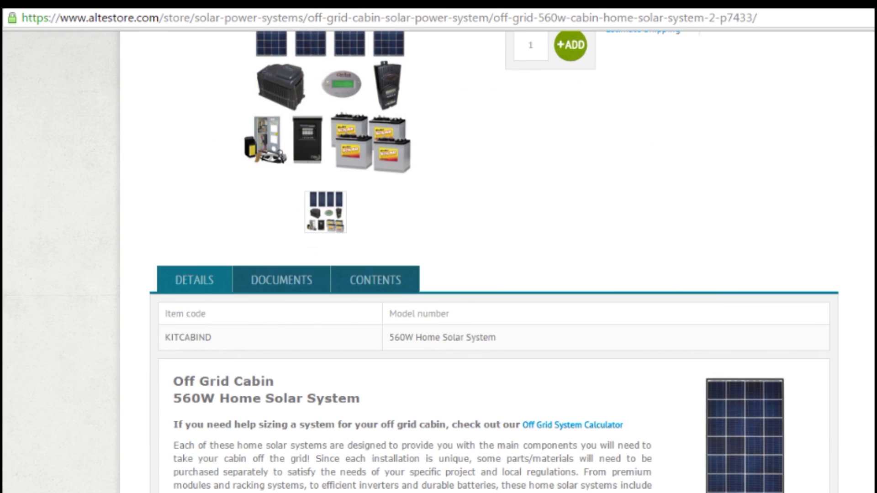
{"action": "scroll", "coordinate": [438, 260], "scroll_direction": "down", "scroll_amount": 10}
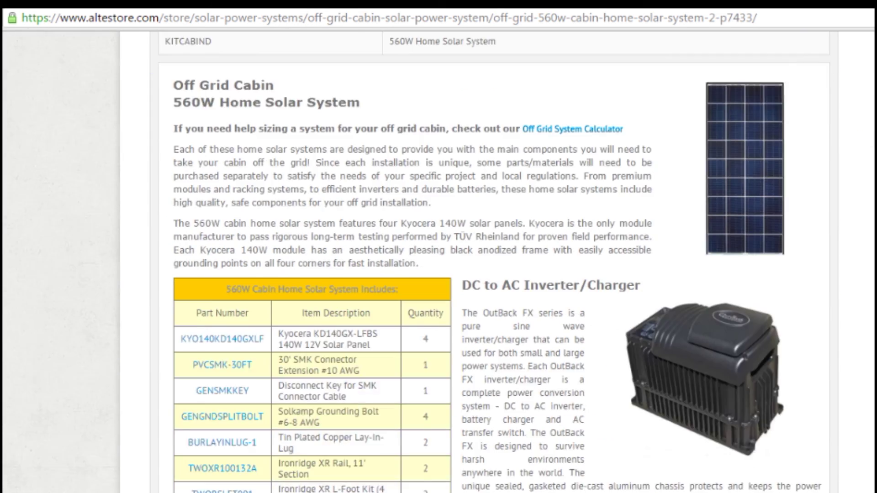
Review the kit's Details parts table, including four Kyocera 140W panels, and its Batteries section
{"action": "scroll", "coordinate": [439, 260], "scroll_direction": "down", "scroll_amount": 2}
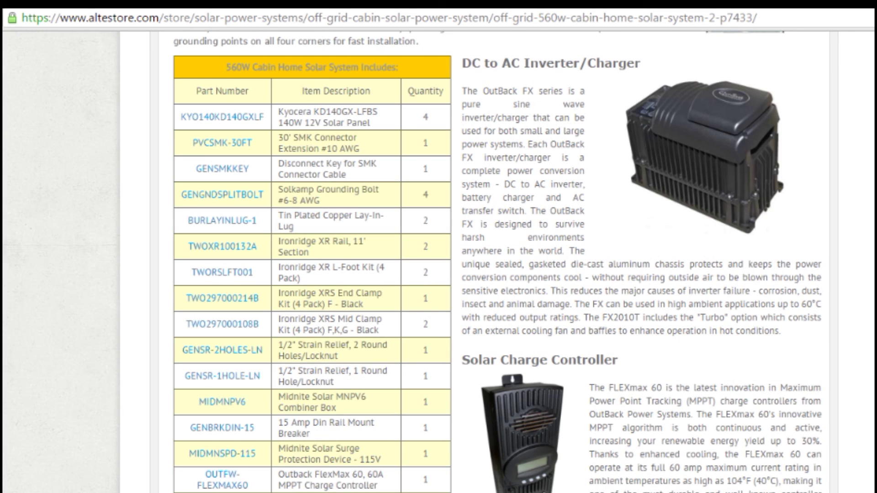
{"action": "scroll", "coordinate": [438, 260], "scroll_direction": "down", "scroll_amount": 4}
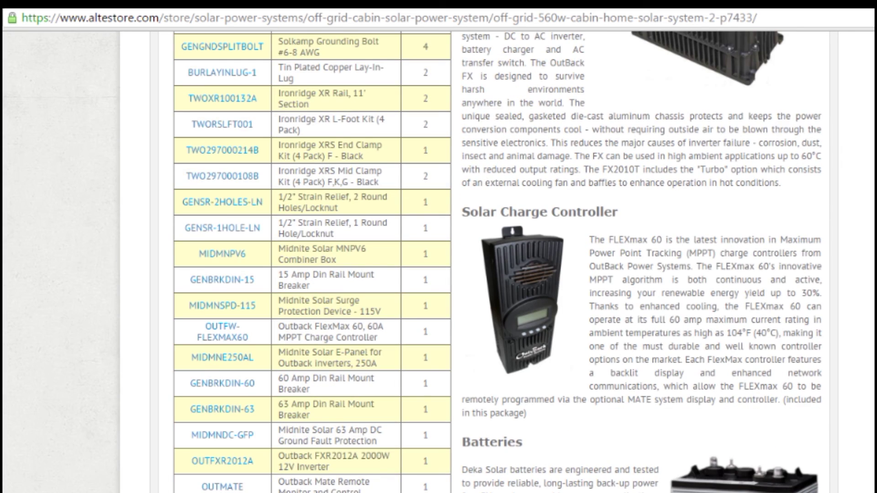
{"action": "scroll", "coordinate": [438, 260], "scroll_direction": "down", "scroll_amount": 4}
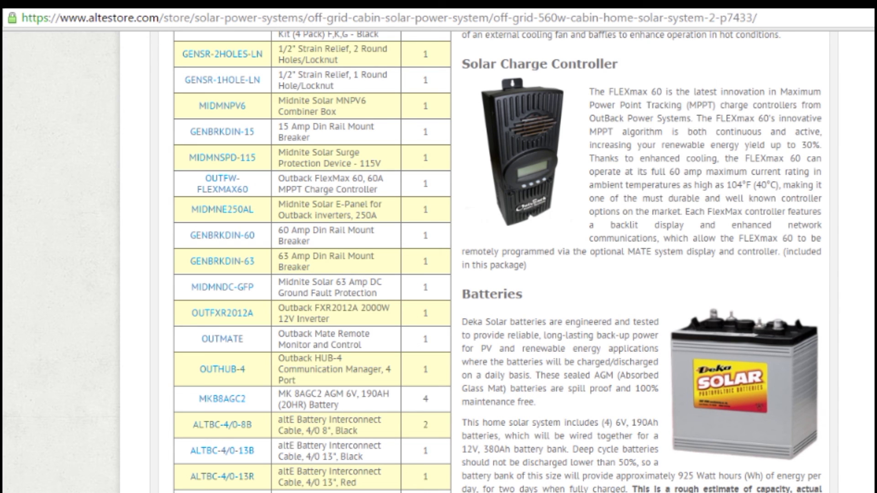
{"action": "scroll", "coordinate": [438, 260], "scroll_direction": "down", "scroll_amount": 6}
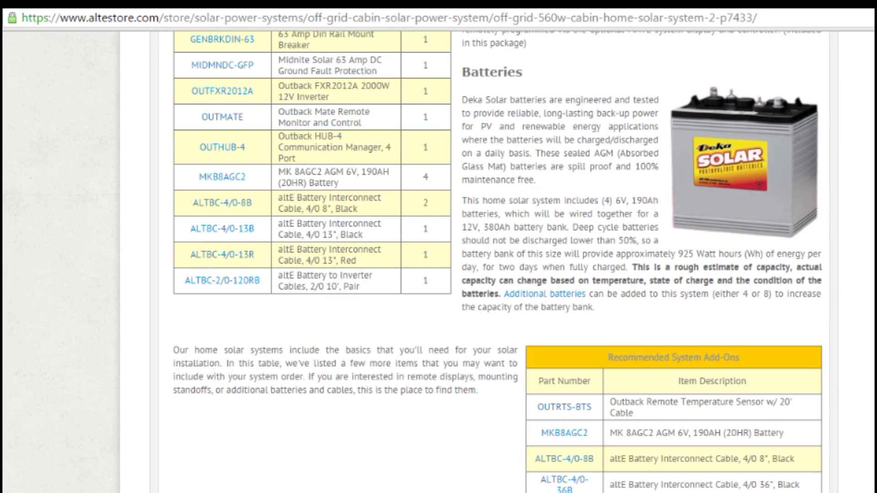
{"action": "scroll", "coordinate": [438, 260], "scroll_direction": "up", "scroll_amount": 4}
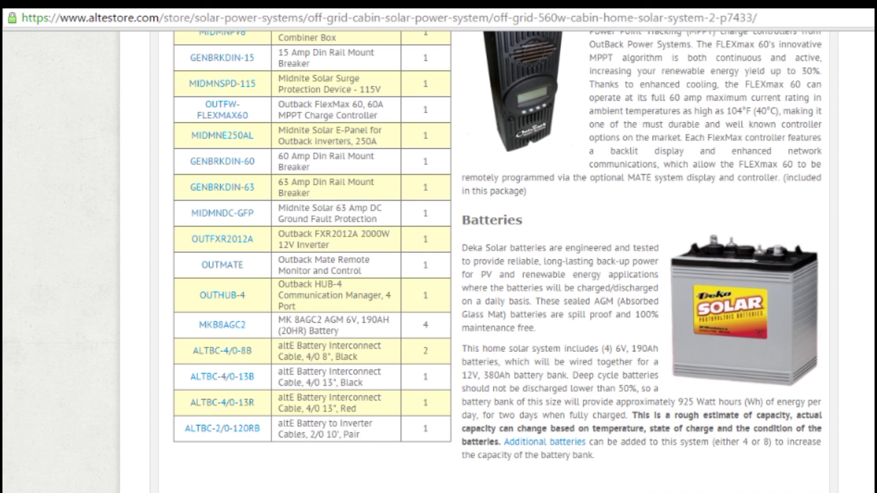